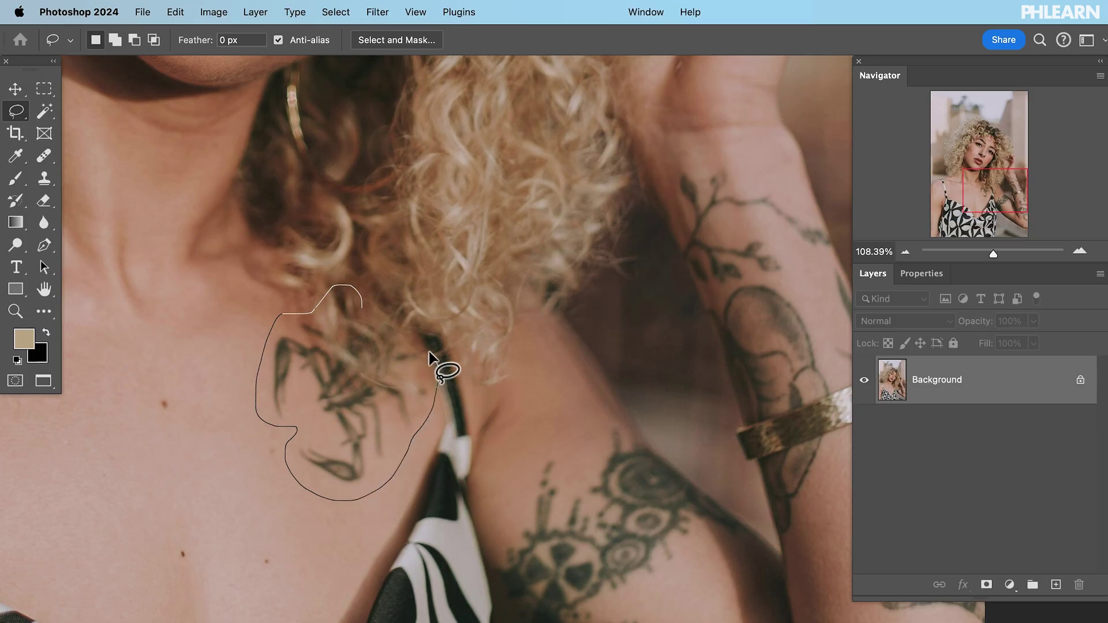
Zoom in on the chest tattoo and switch to the freehand Lasso Tool.
left_click_drag(391, 312, 362, 306)
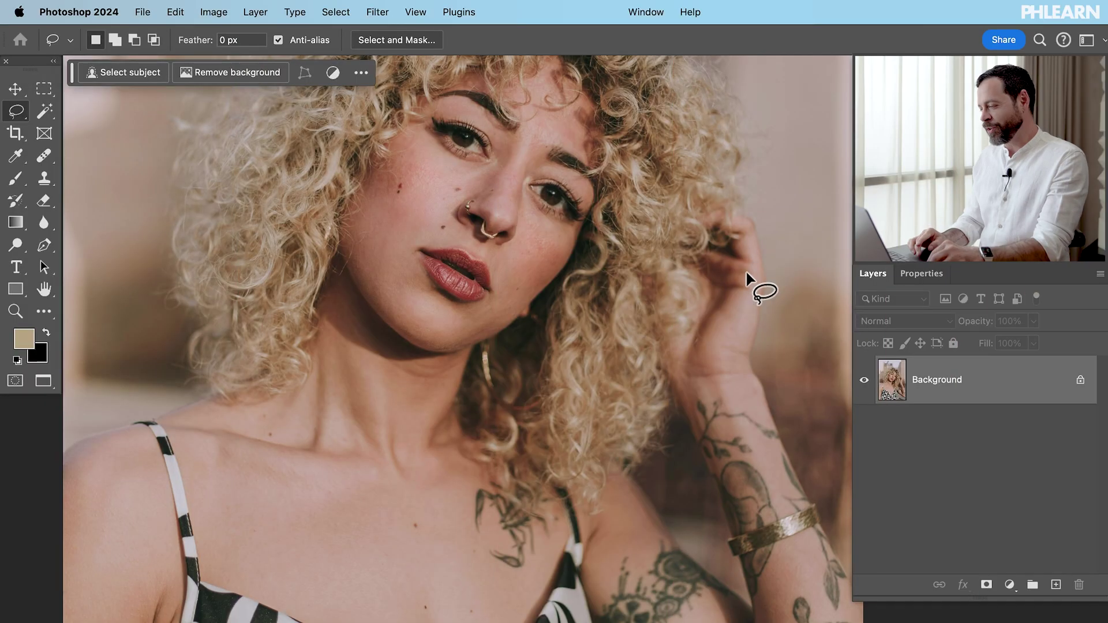
key("super+equal")
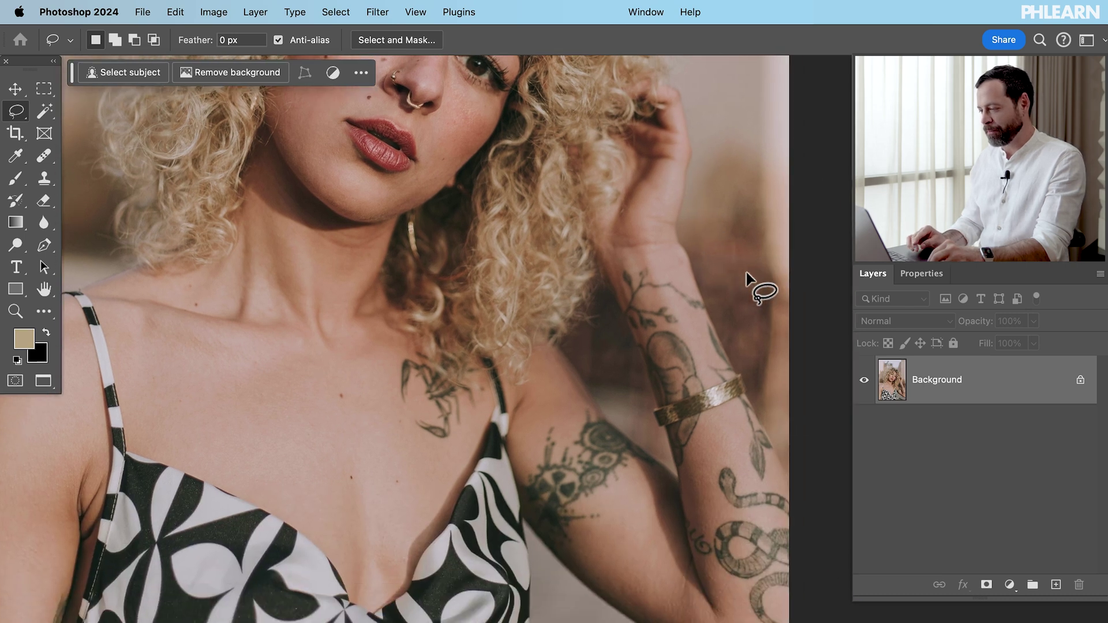
key("super+equal")
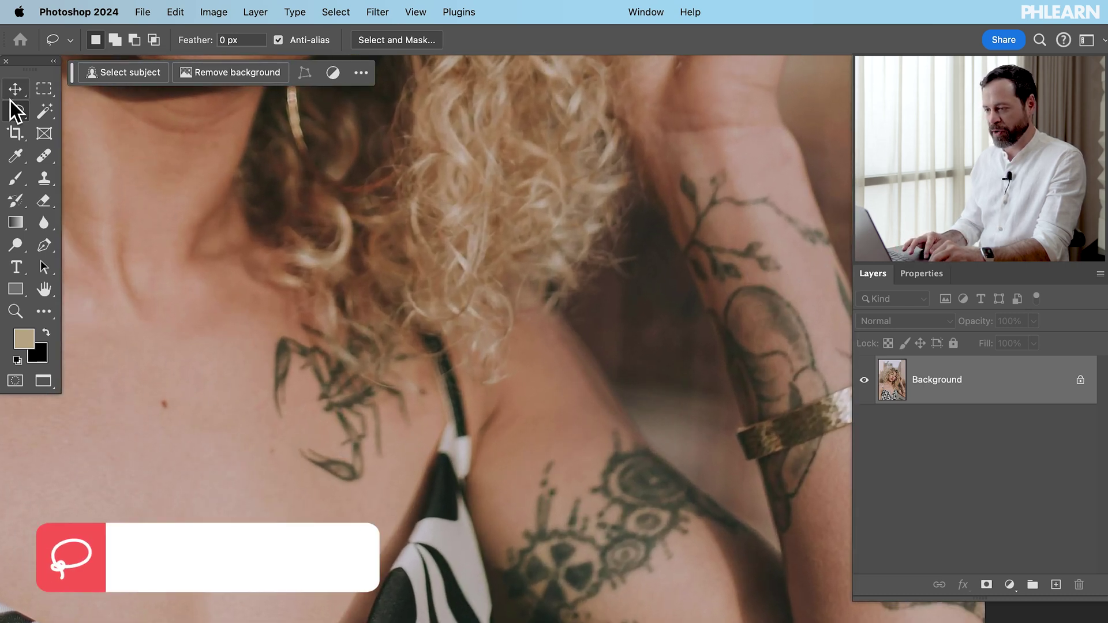
right_click(15, 111)
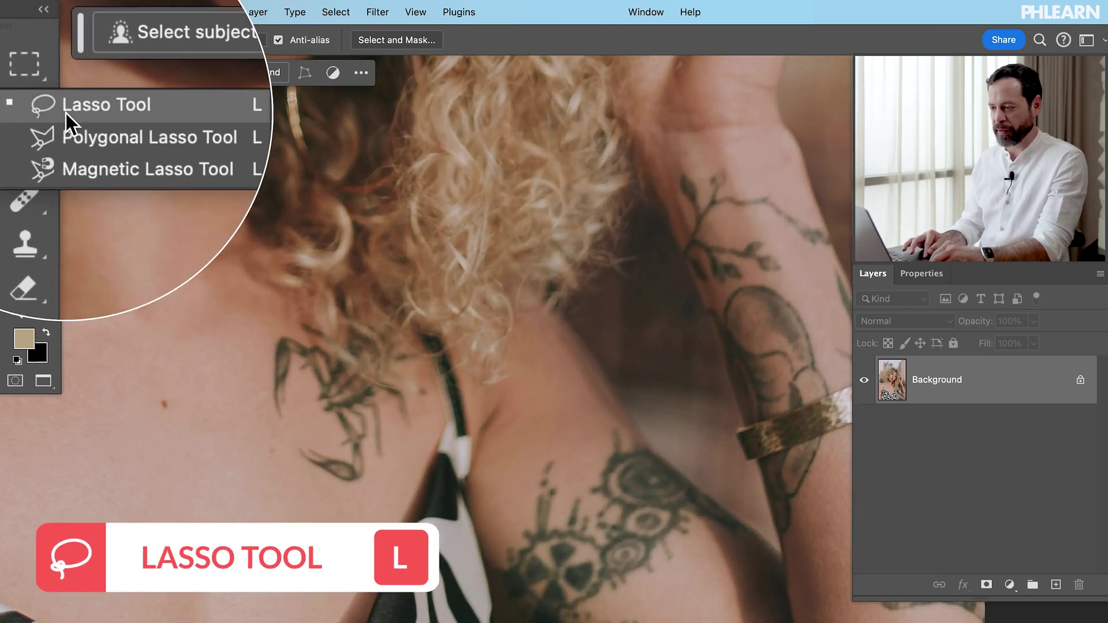
left_click(87, 111)
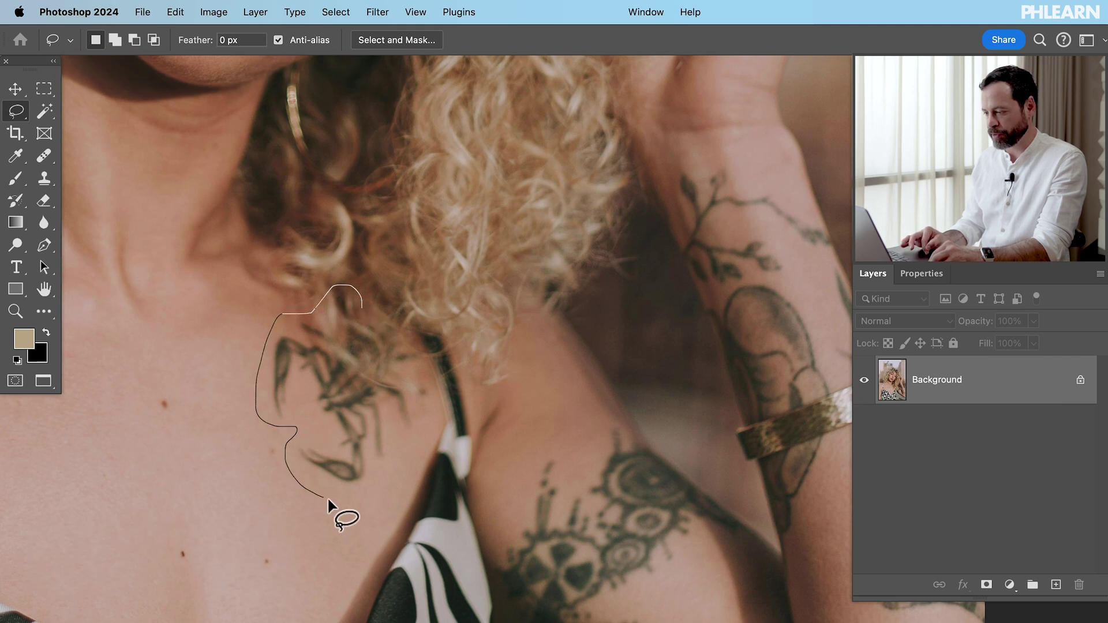
Lasso the chest tattoo below the neck and Generative Fill it with bare skin.
left_click_drag(424, 341, 430, 352)
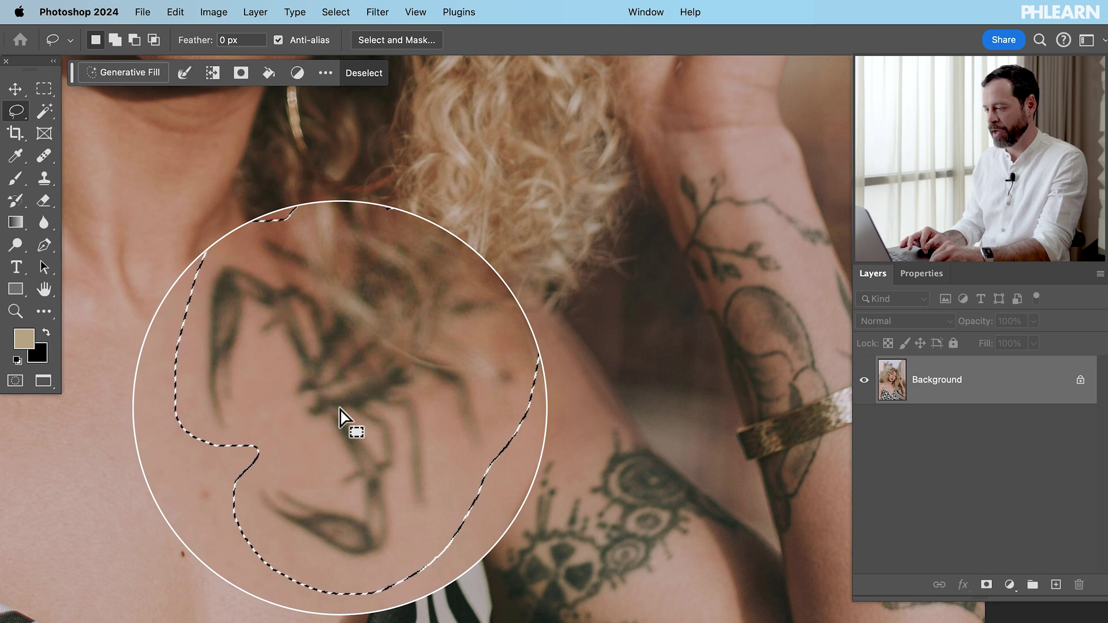
left_click(123, 72)
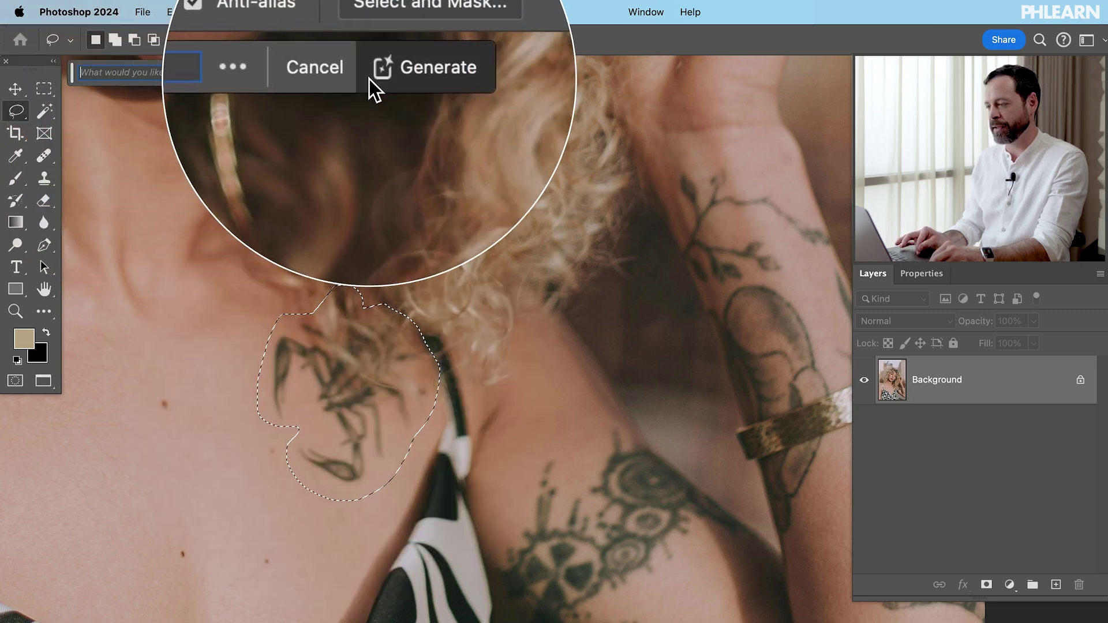
left_click(389, 78)
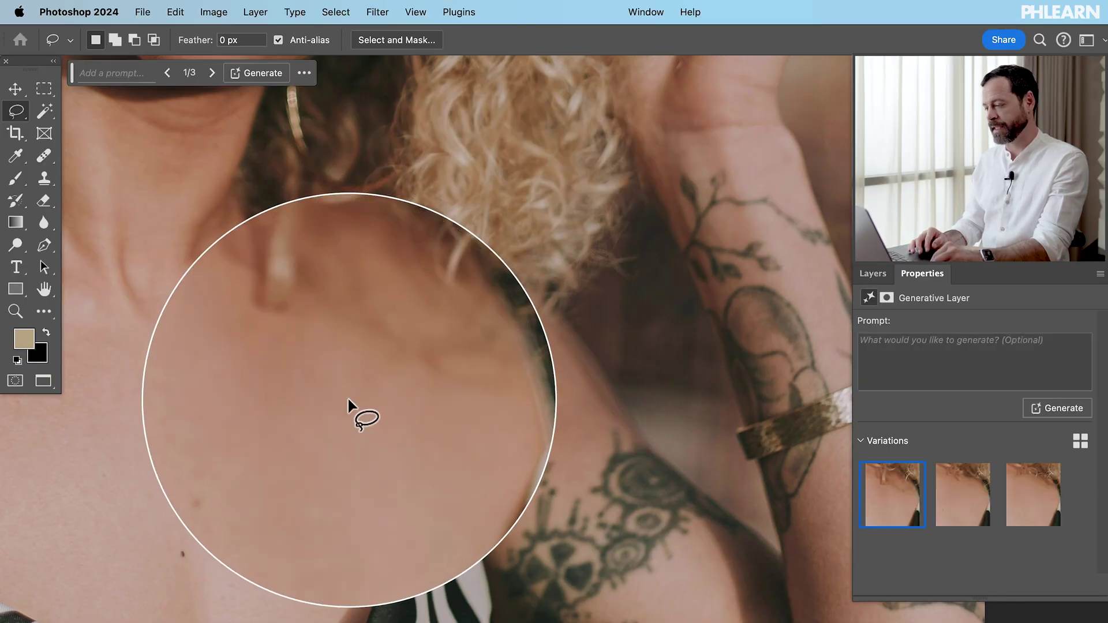
scroll(348, 399, "down", 5)
scroll(347, 399, "right", 4)
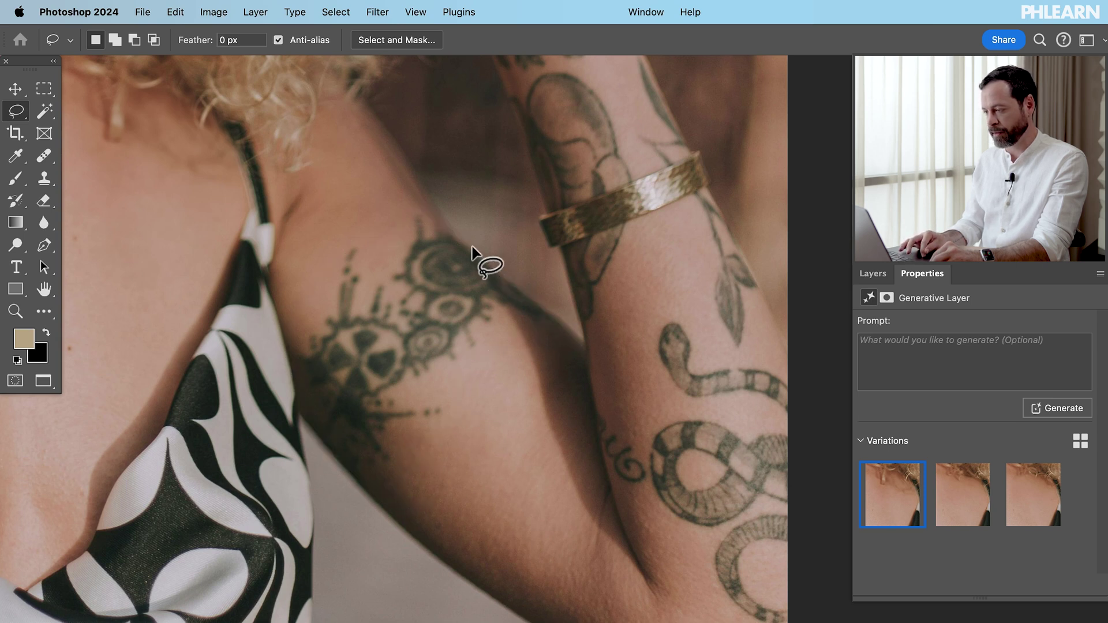
Lasso the round upper-arm tattoo, Generative Fill it, and keep the second variation.
left_click_drag(471, 249, 473, 246)
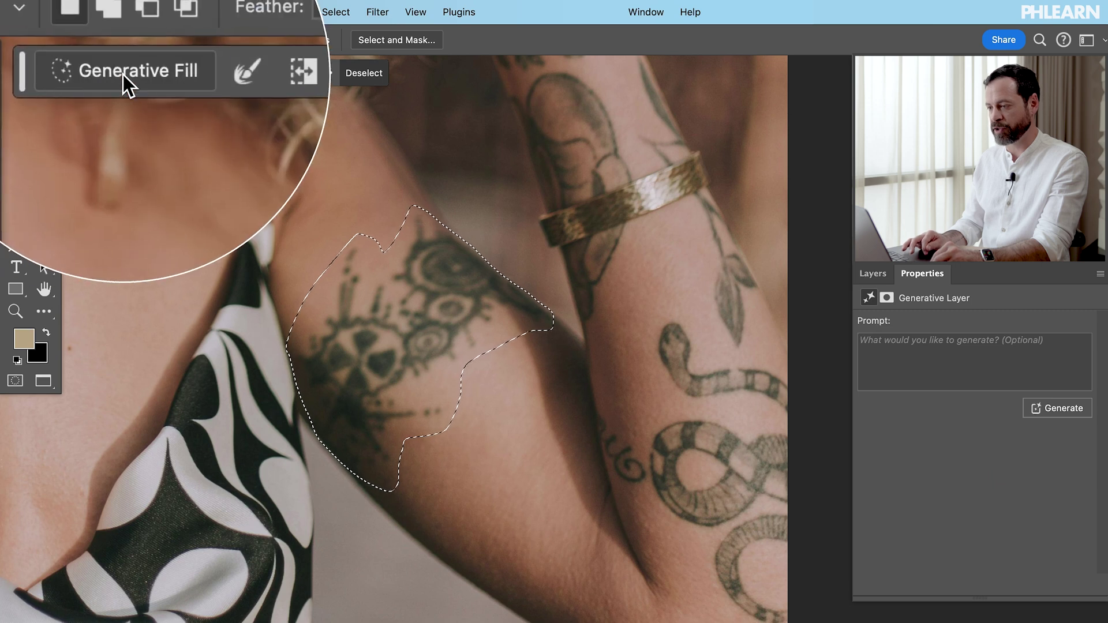
left_click(123, 74)
left_click(420, 80)
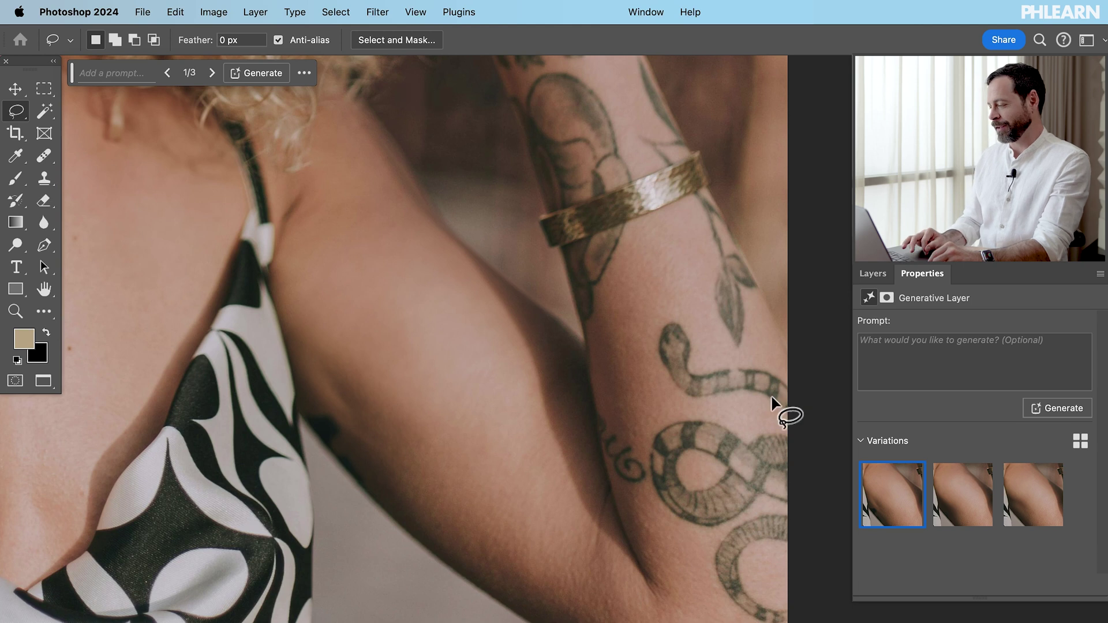
left_click(960, 503)
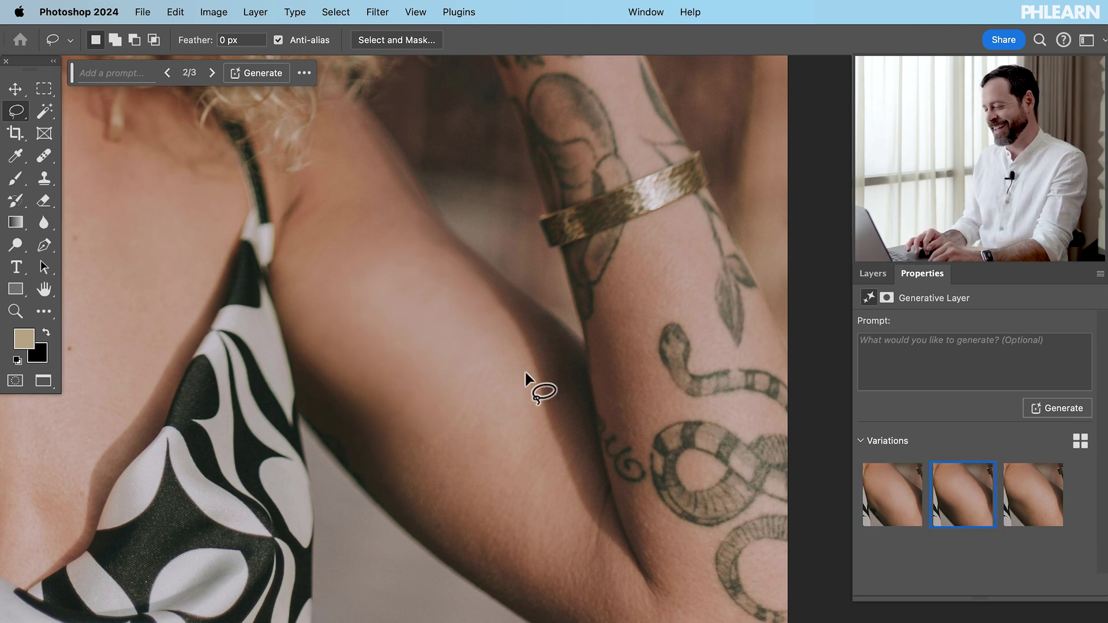
scroll(452, 348, "right", 5)
scroll(458, 344, "down", 2)
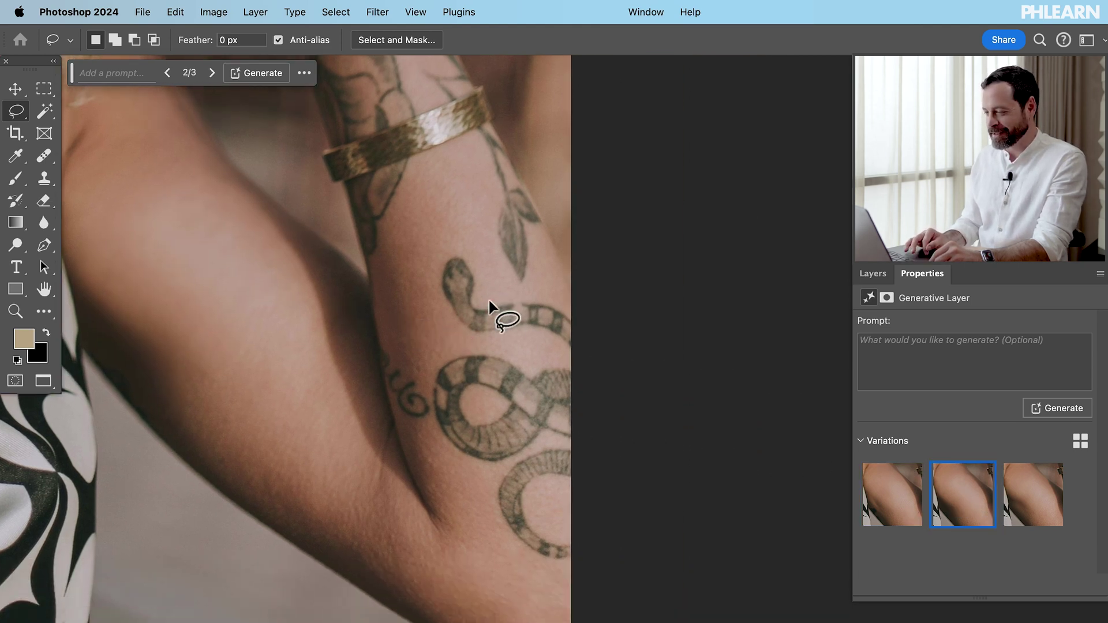
mouse_move(482, 283)
left_mouse_down()
mouse_move(461, 249)
mouse_move(430, 262)
left_mouse_up()
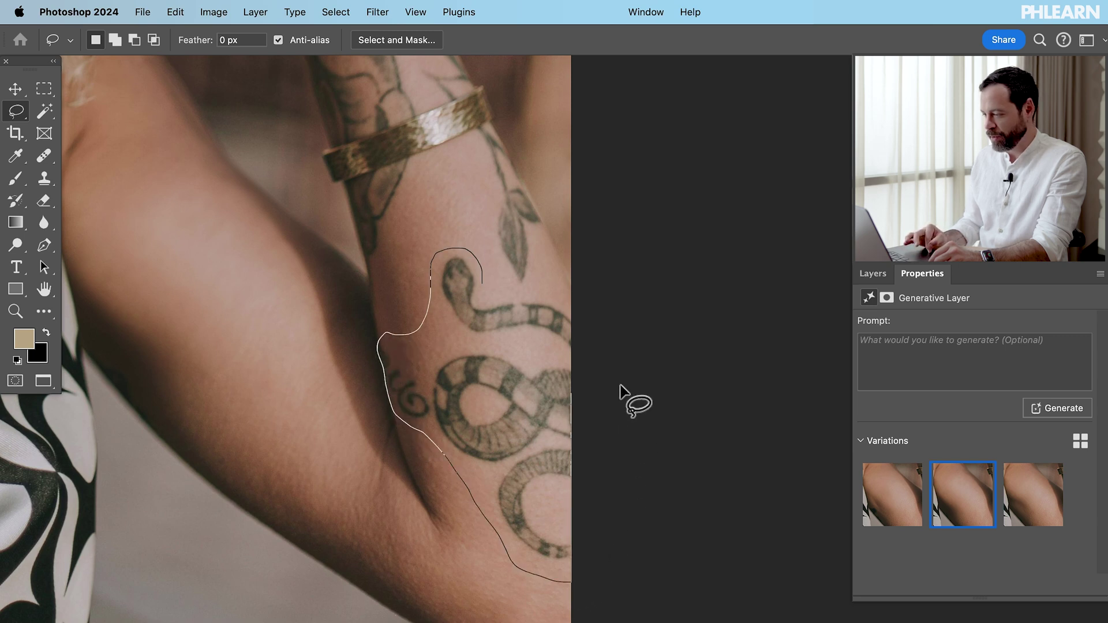
Close the lasso around the forearm snake tattoo, generate skin, and choose the second variation.
left_click_drag(491, 284, 487, 282)
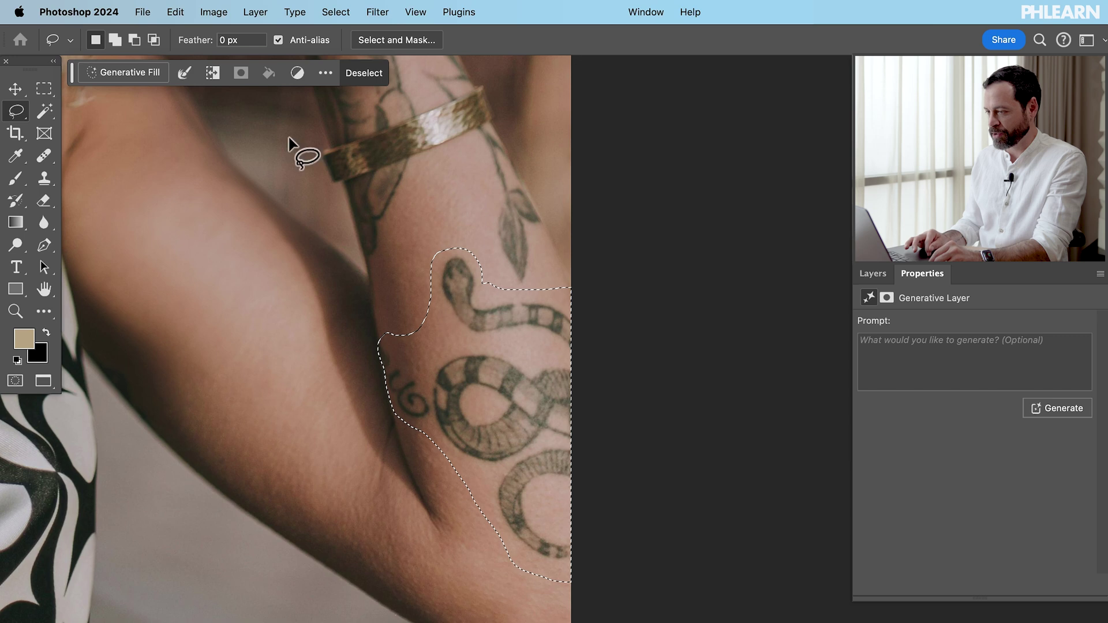
left_click(122, 73)
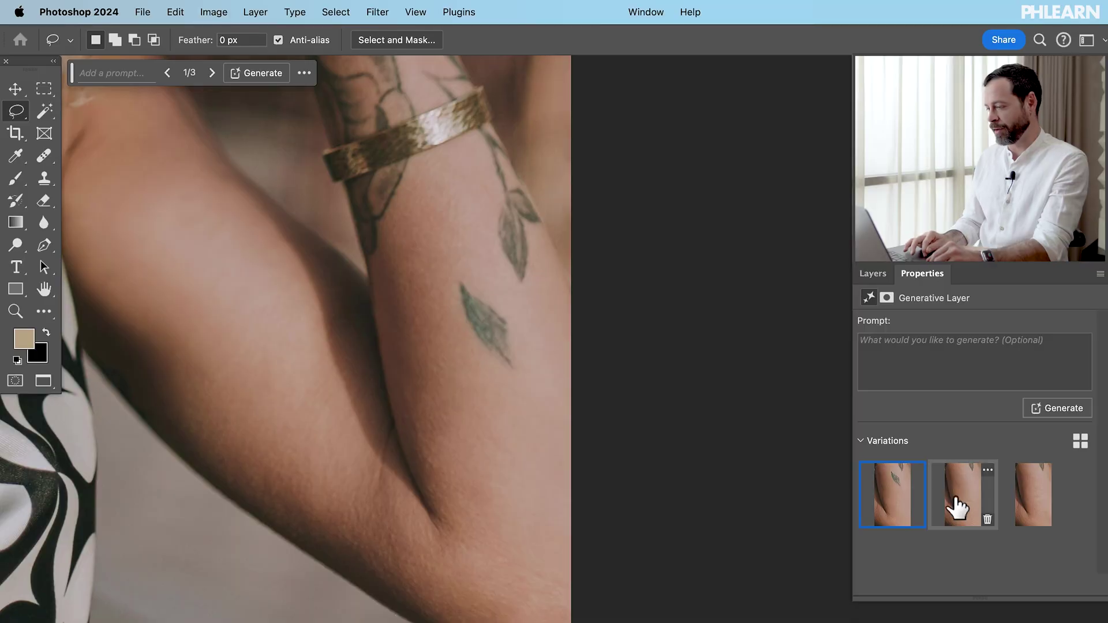
left_click(957, 507)
scroll(462, 328, "up", 5)
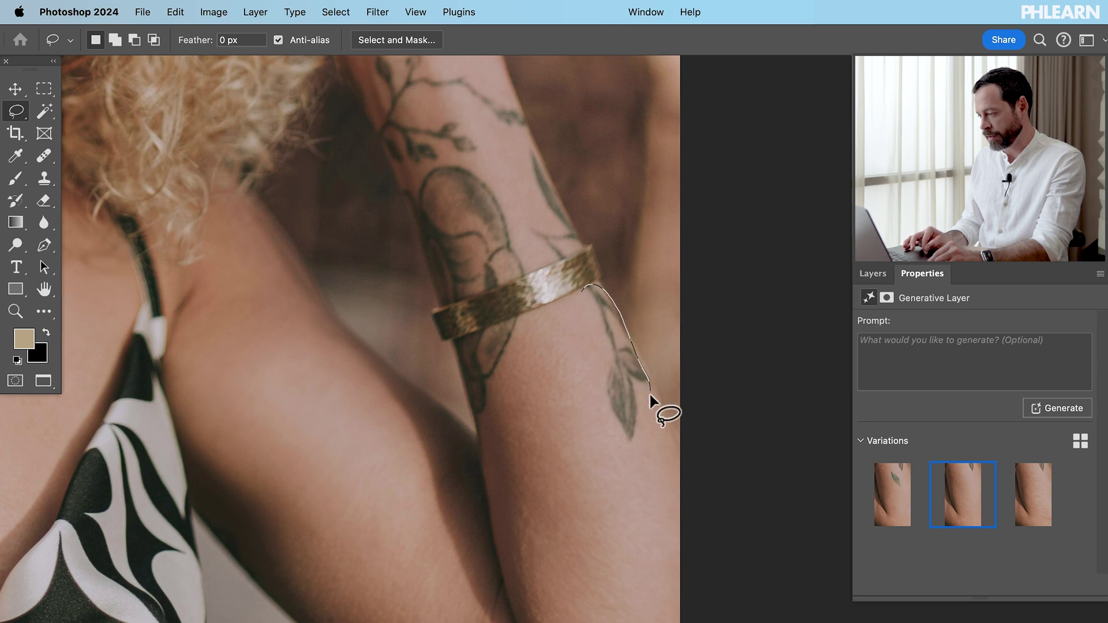
Lasso the leaf, flower and vine tattoos below and above the bracelet into one selection.
left_click_drag(600, 414, 586, 292)
left_click_drag(618, 344, 648, 365)
left_click_drag(642, 402, 639, 406)
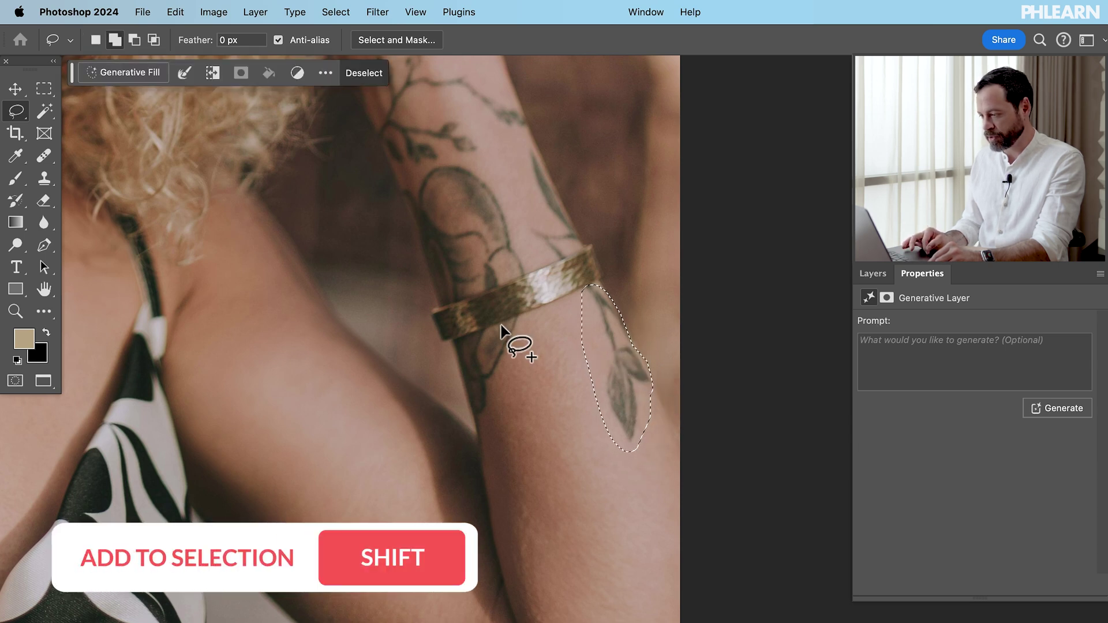
left_click_drag(530, 315, 449, 345)
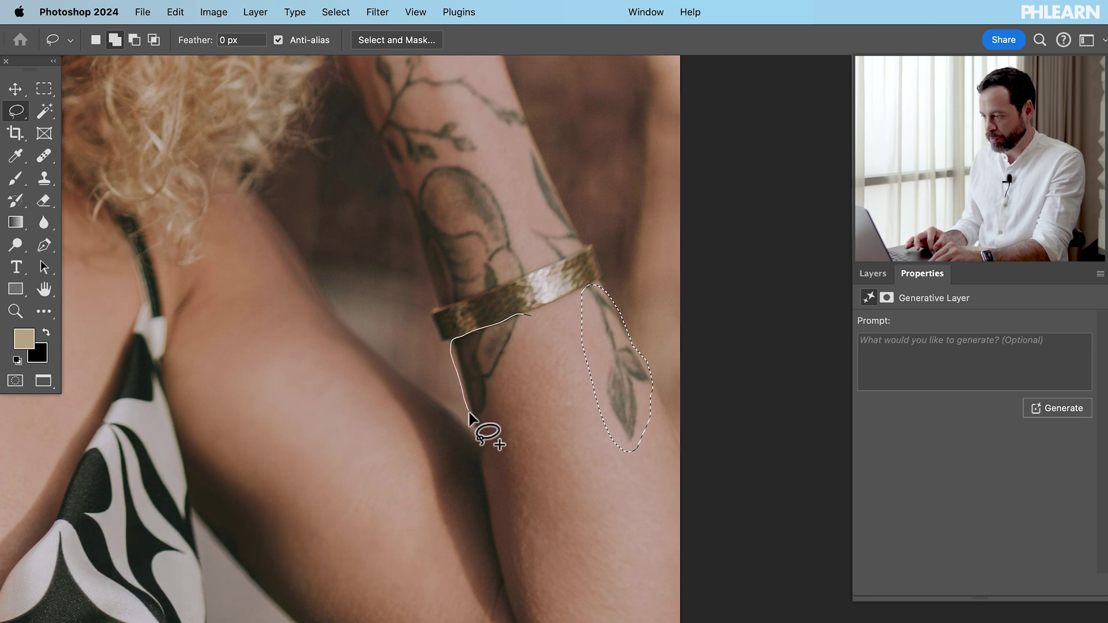
left_click_drag(525, 331, 519, 297)
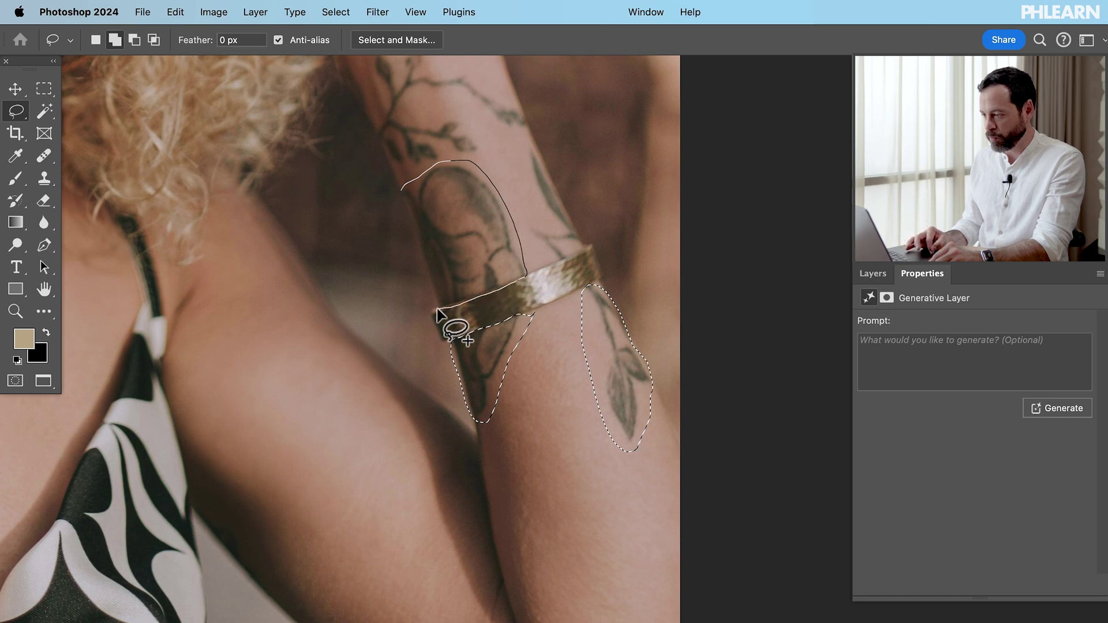
left_click_drag(436, 311, 433, 312)
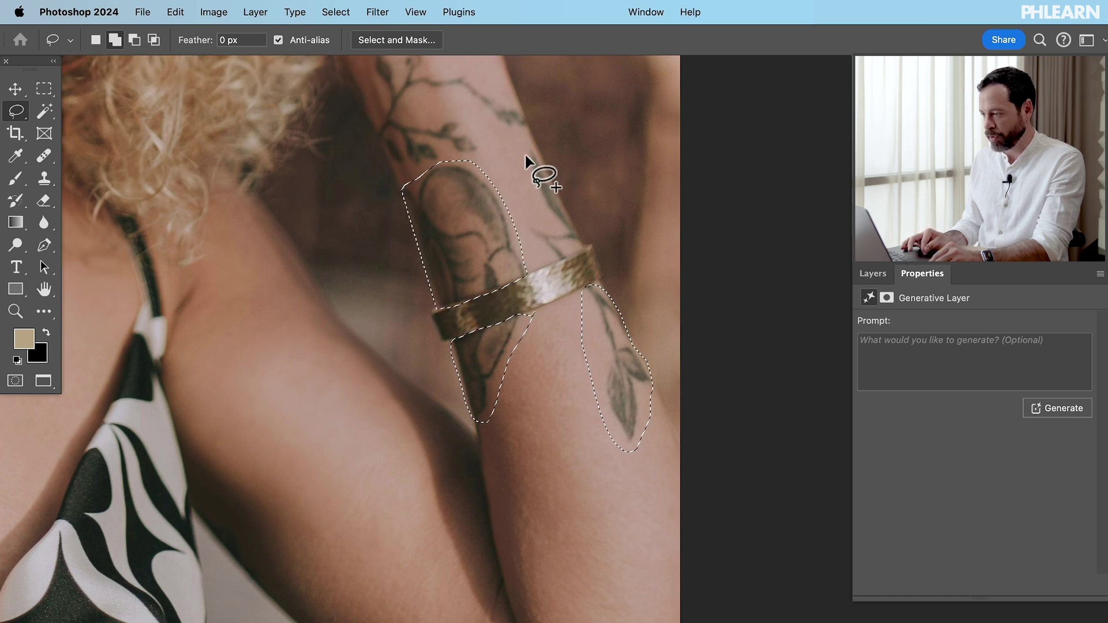
mouse_move(525, 155)
left_mouse_down()
mouse_move(548, 161)
mouse_move(563, 197)
left_mouse_up()
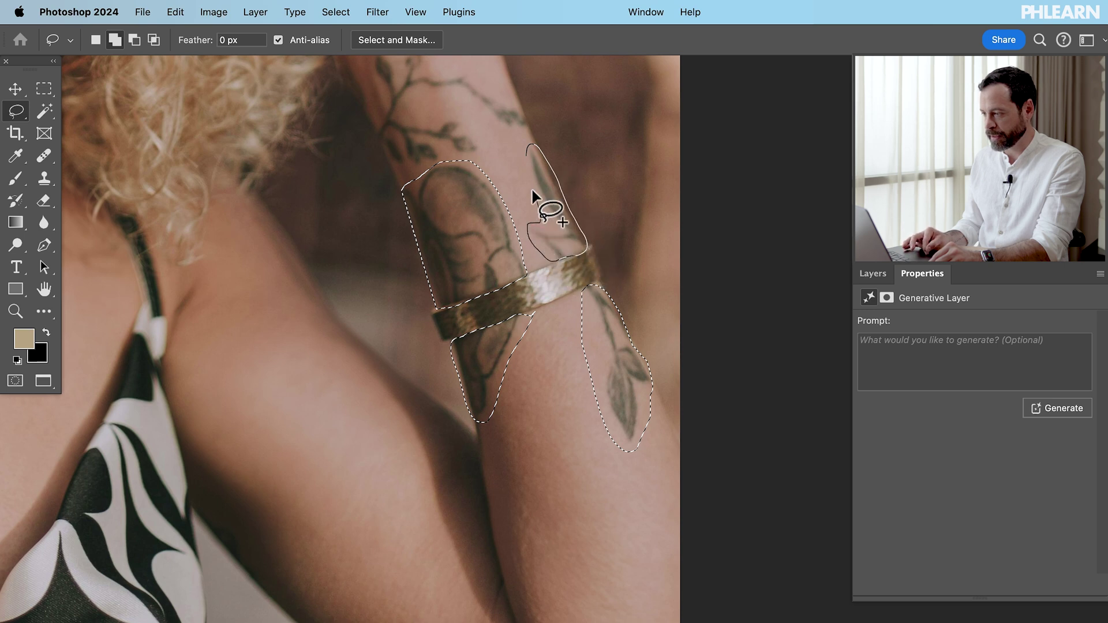
left_click_drag(542, 218, 533, 192)
Add the tattoos near the hand and upper wrist, then generate clean skin with an empty prompt.
scroll(533, 193, "up", 4)
scroll(533, 193, "left", 2)
left_click_drag(439, 199, 431, 198)
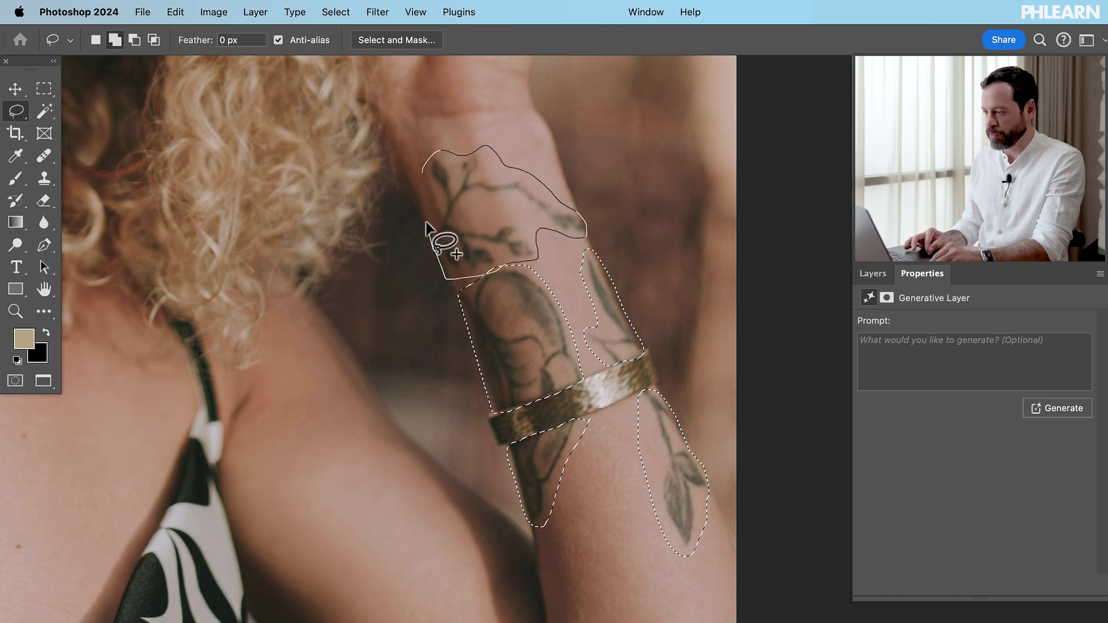
left_click_drag(426, 224, 436, 190)
left_click(124, 70)
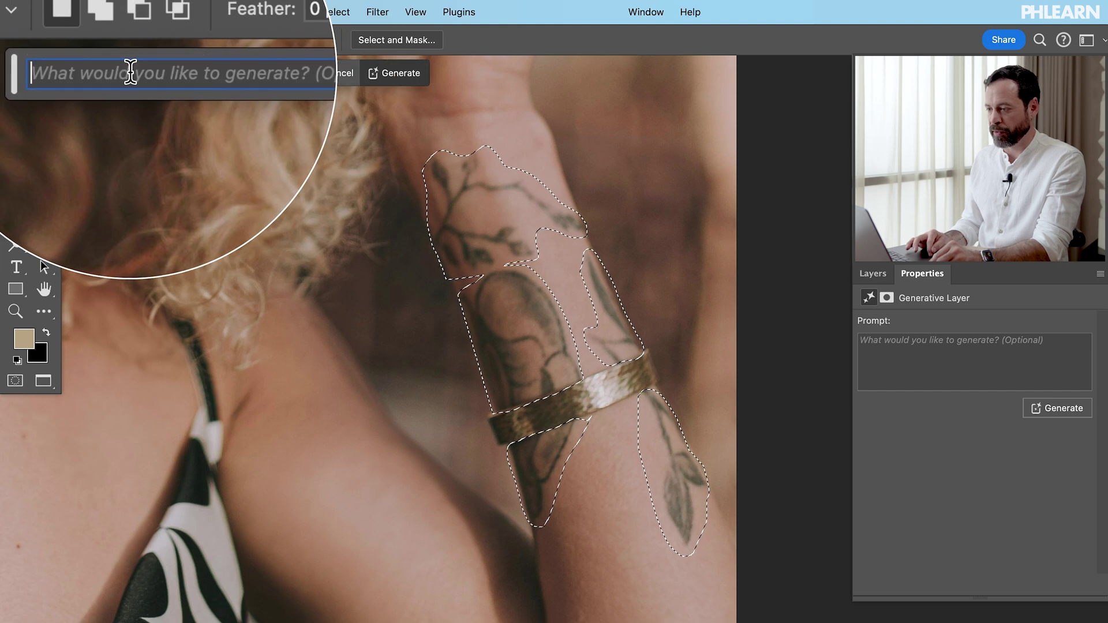
left_click(383, 74)
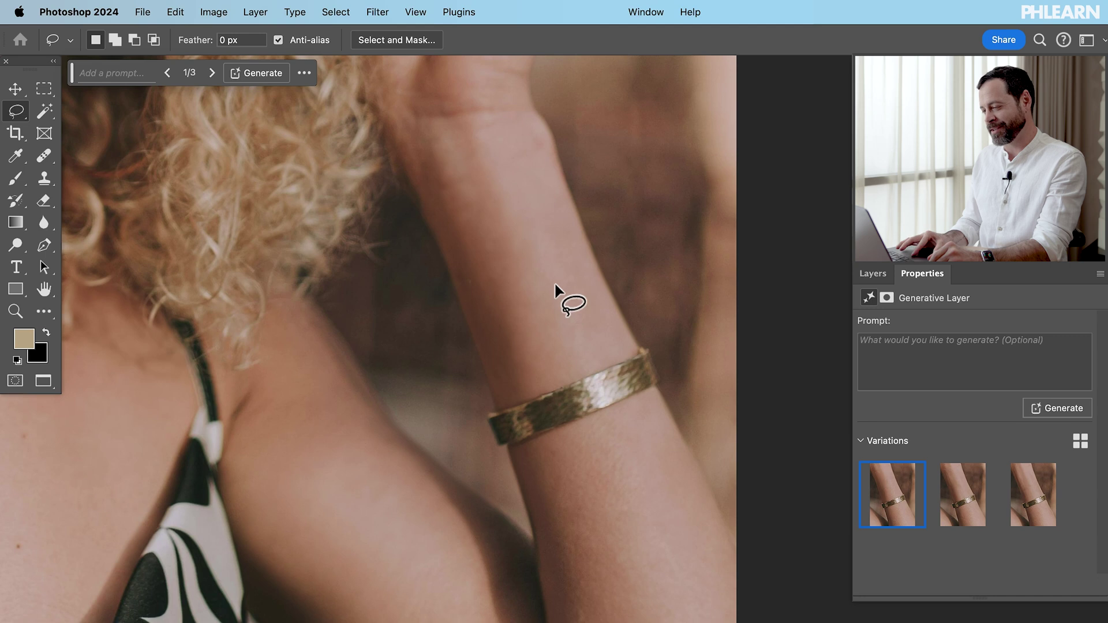
key("super+0")
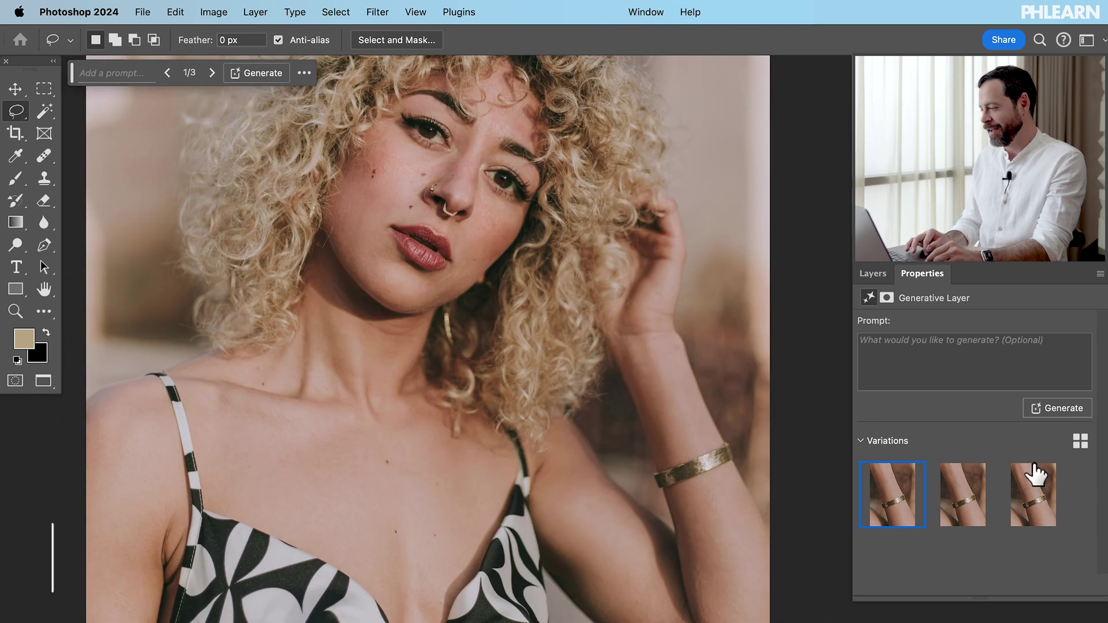
Select the four Generative Fill layers and group them into Group 1.
left_click(872, 273)
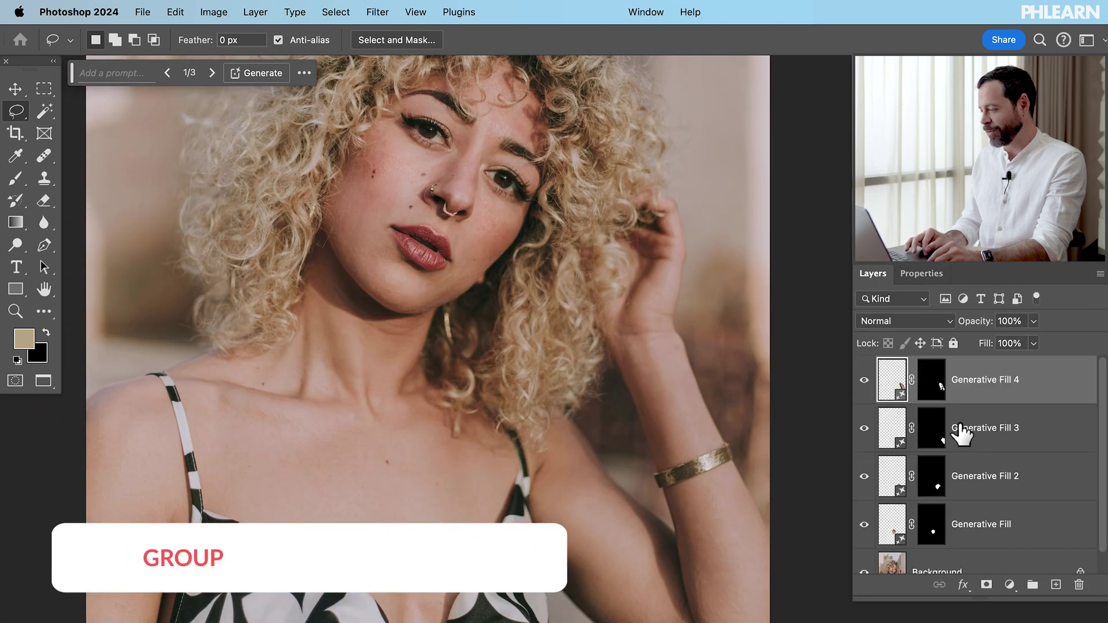
left_click(990, 530, "shift")
key("super+g")
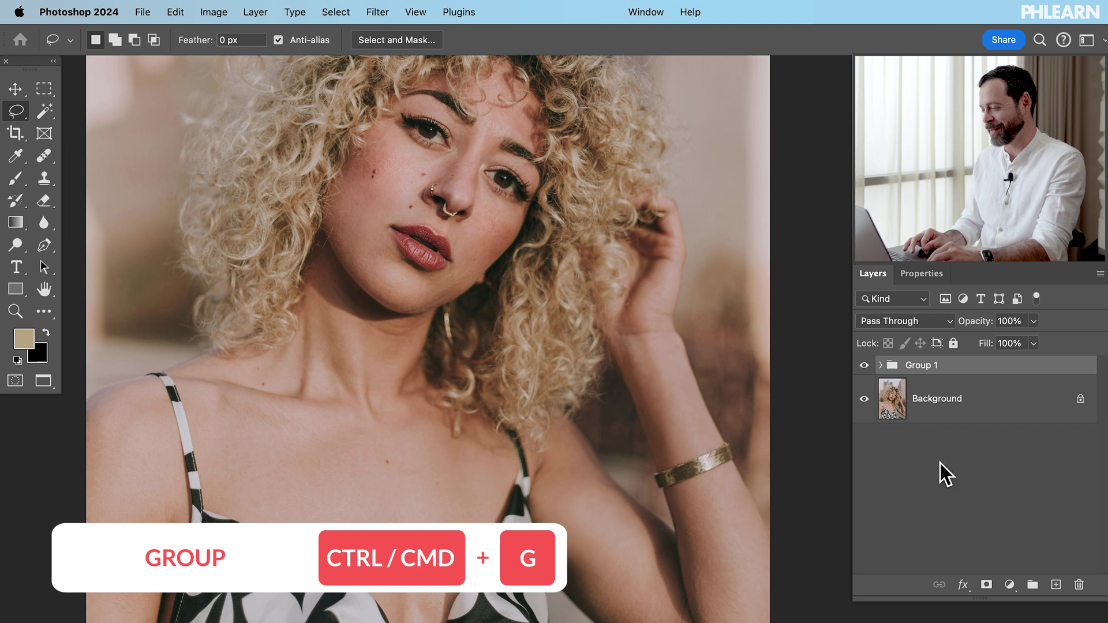
Toggle Group 1's visibility to compare the portrait with and without the tattoos.
left_click(863, 365)
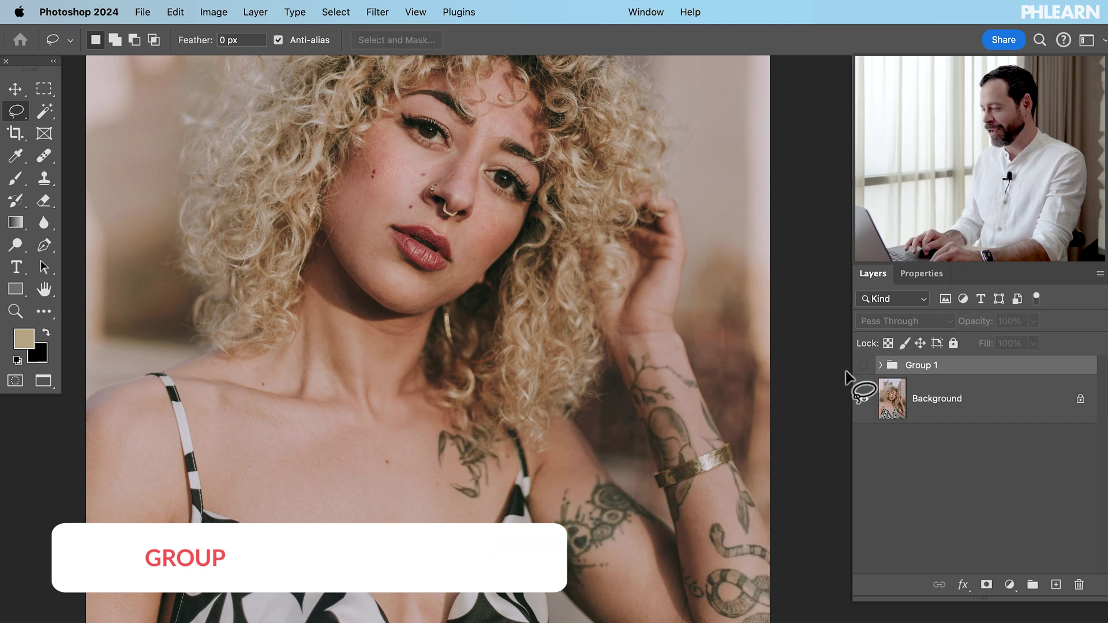
left_click(863, 367)
mouse_move(581, 425)
left_mouse_down()
mouse_move(636, 362)
mouse_move(657, 320)
left_mouse_up()
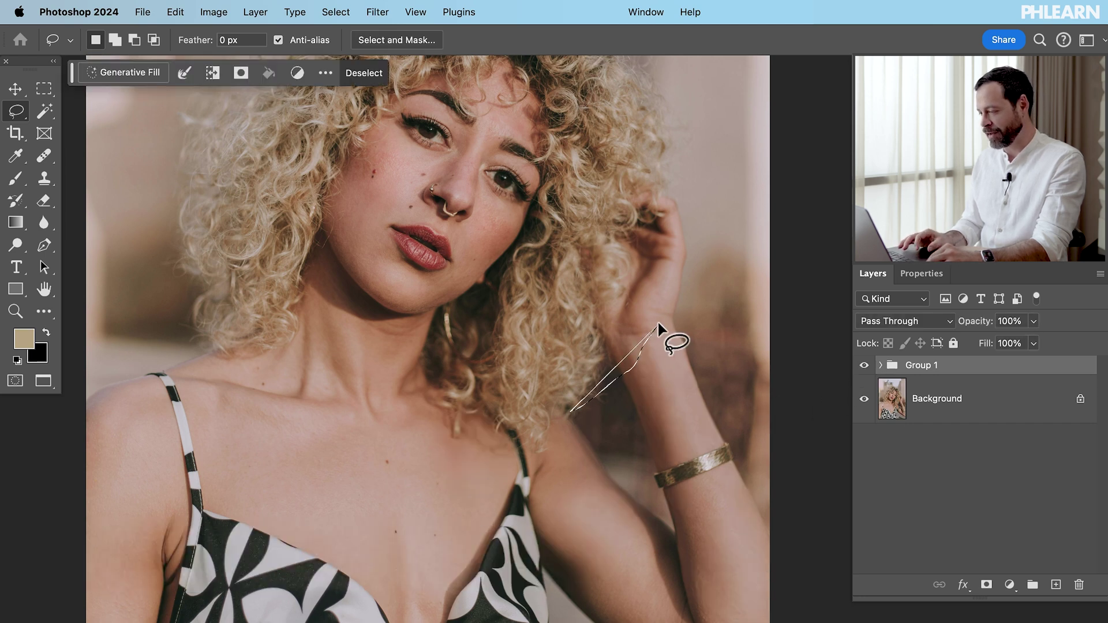
scroll(664, 333, "up", 5)
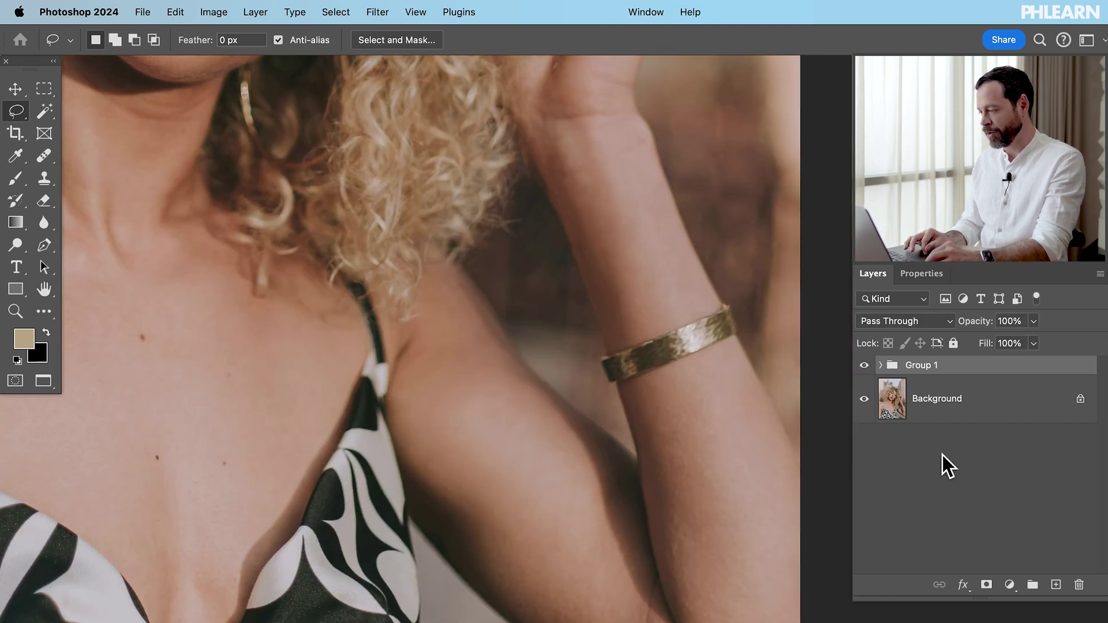
left_click(864, 367)
left_click(863, 367)
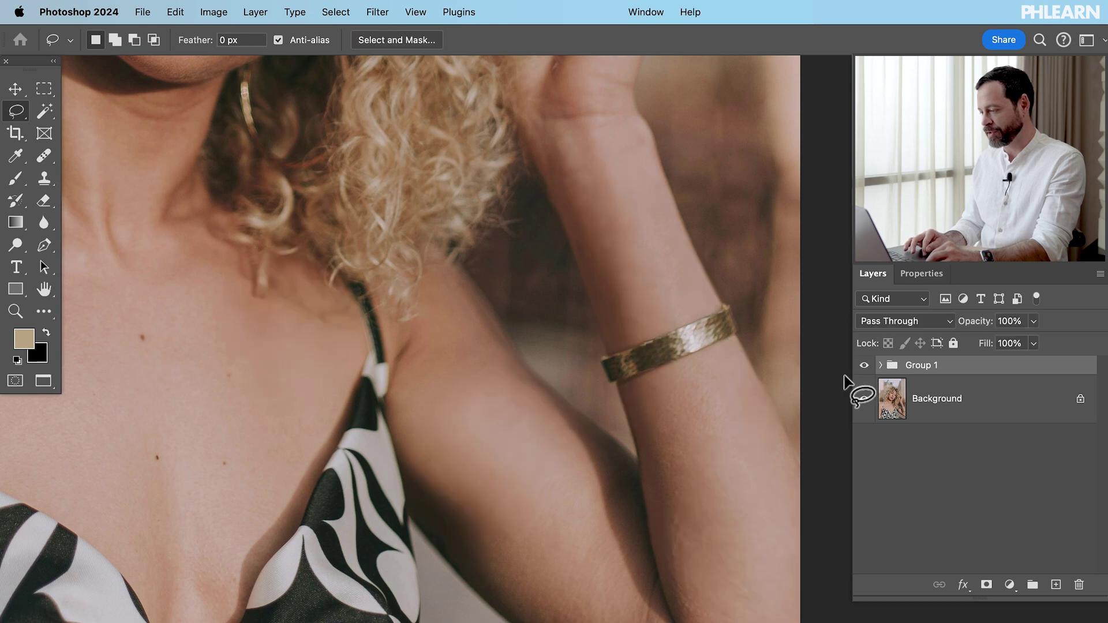